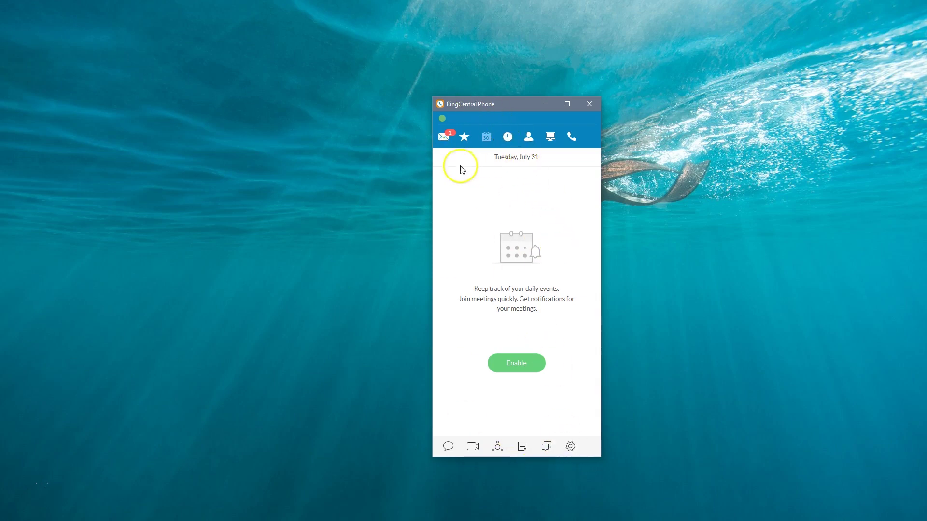
Step: Open RingCentral Settings and go to the Calls > Incoming options
click(572, 448)
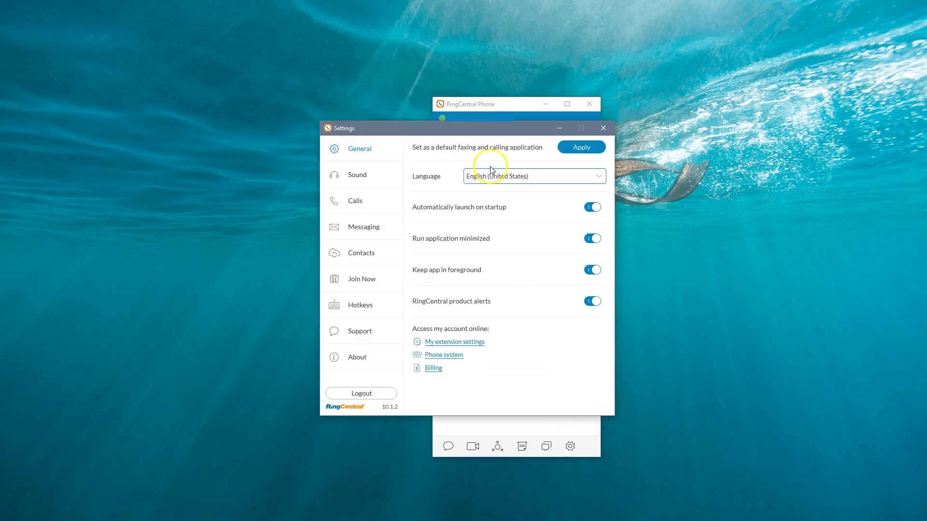
mouse_move(475, 129)
mouse_down()
mouse_move(351, 135)
mouse_move(437, 154)
mouse_up()
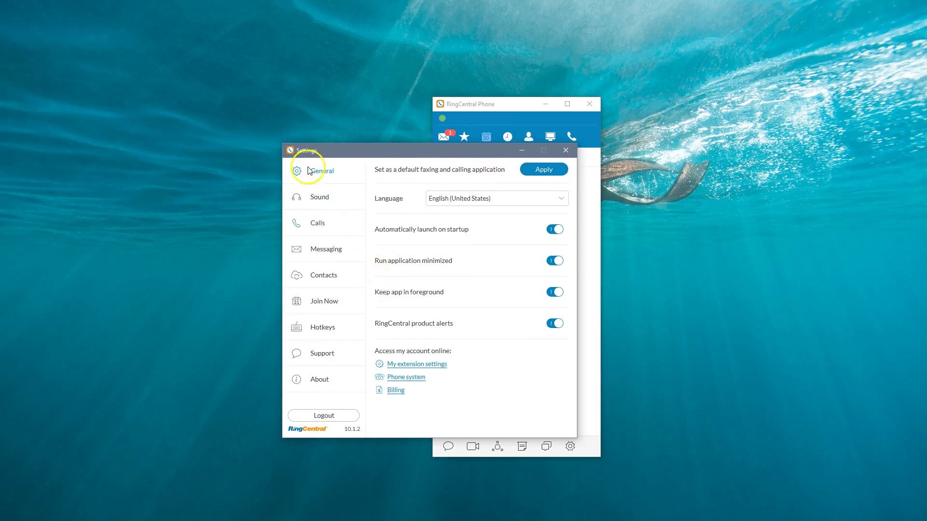
click(317, 224)
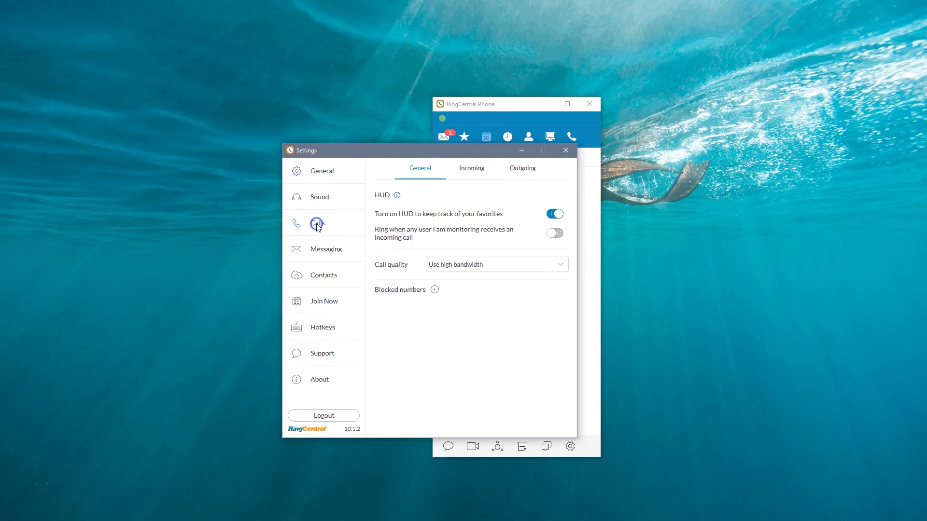
click(473, 168)
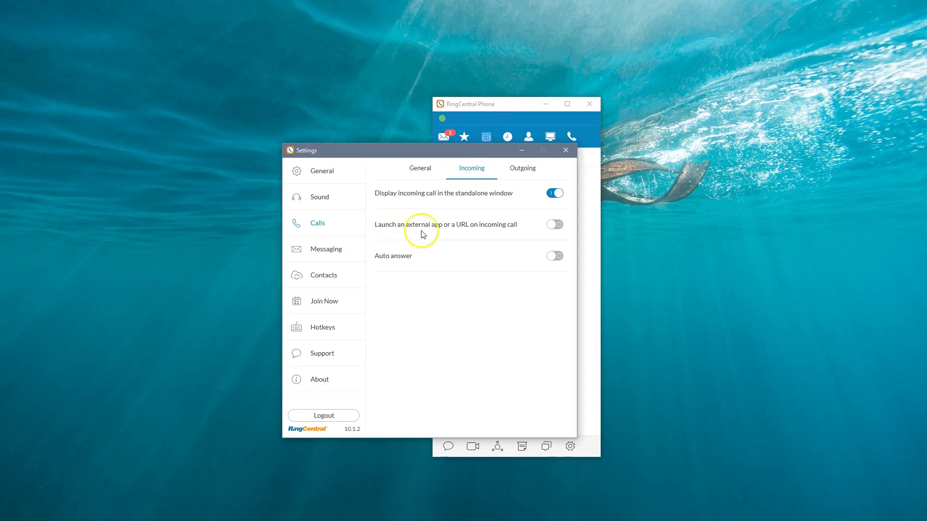
Step: Enable 'Launch an external app or a URL on incoming call' to reveal the command field
click(555, 225)
scroll(442, 289, down, 1)
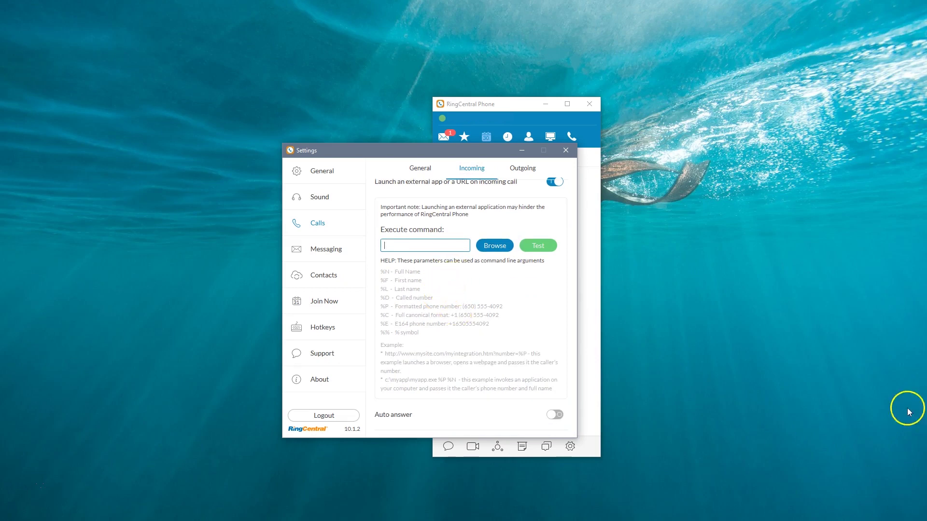
click(724, 290)
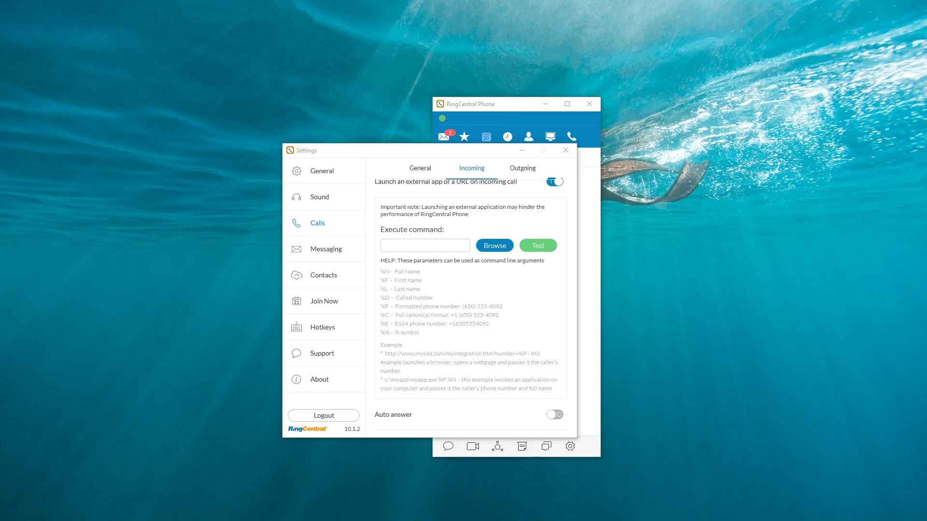
Step: Copy Chrome's EZLynx applicant search URL (ending searchPhrase=%P) into Execute command
drag(22, 73, 468, 24)
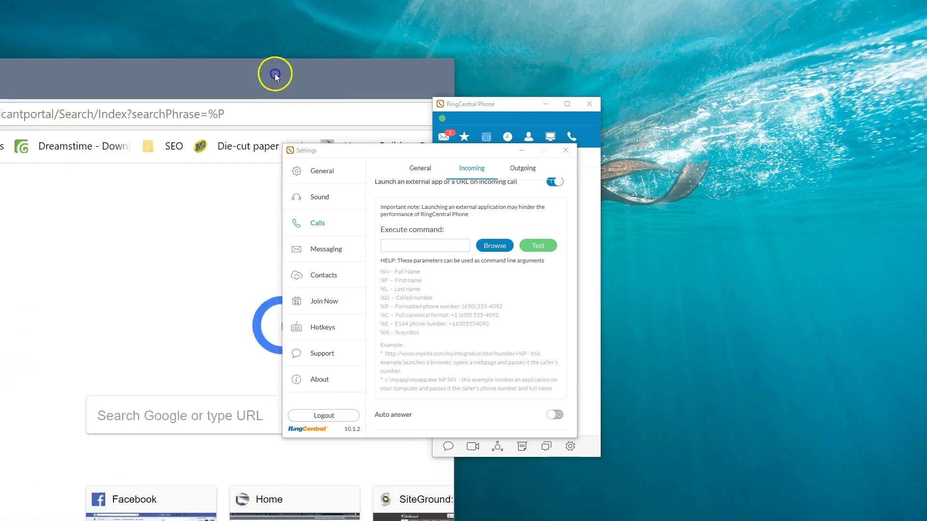
click(298, 49)
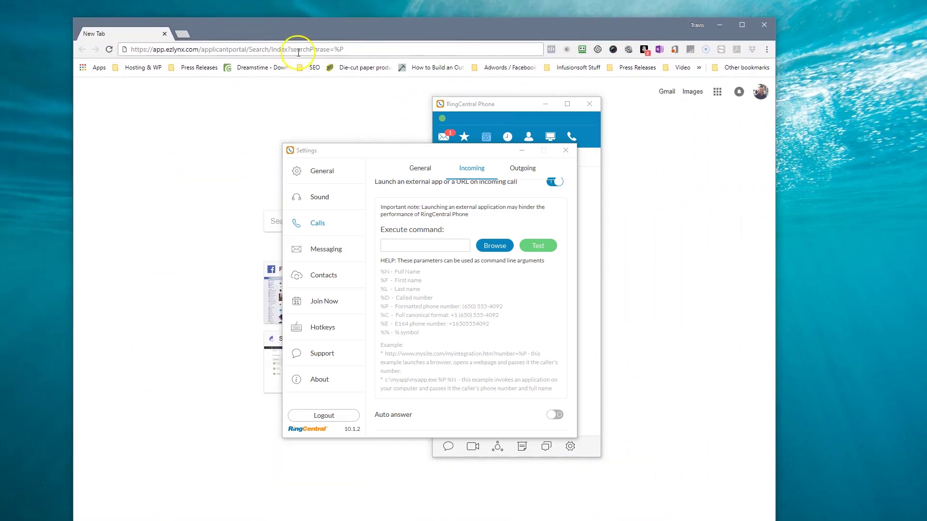
click(298, 49)
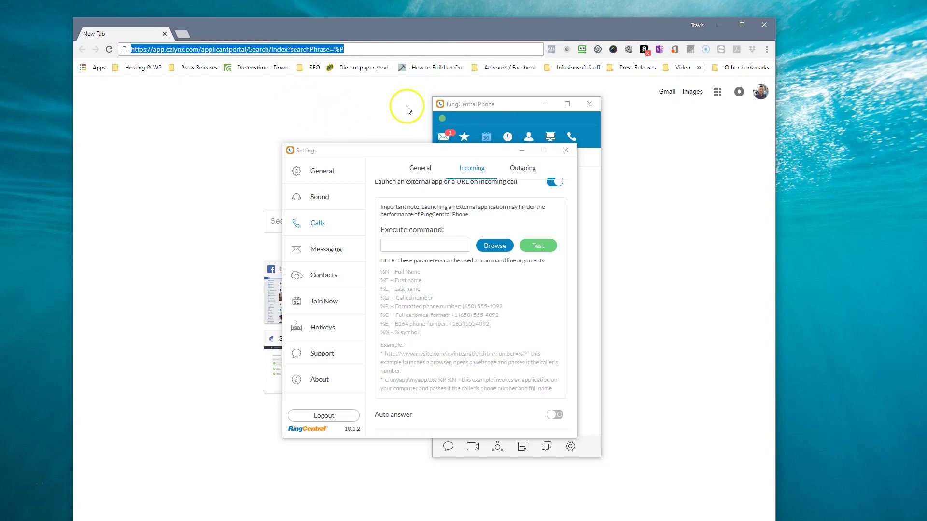
click(391, 245)
key(ctrl+v)
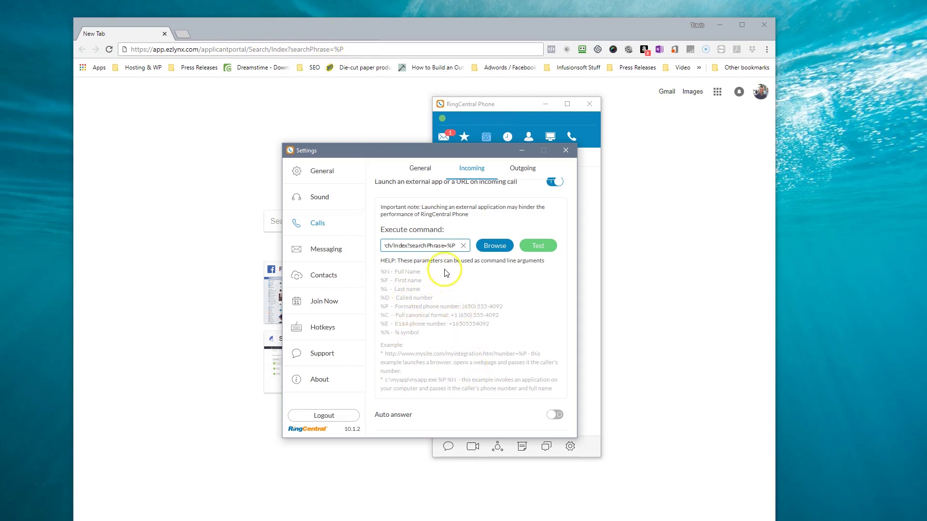
click(538, 246)
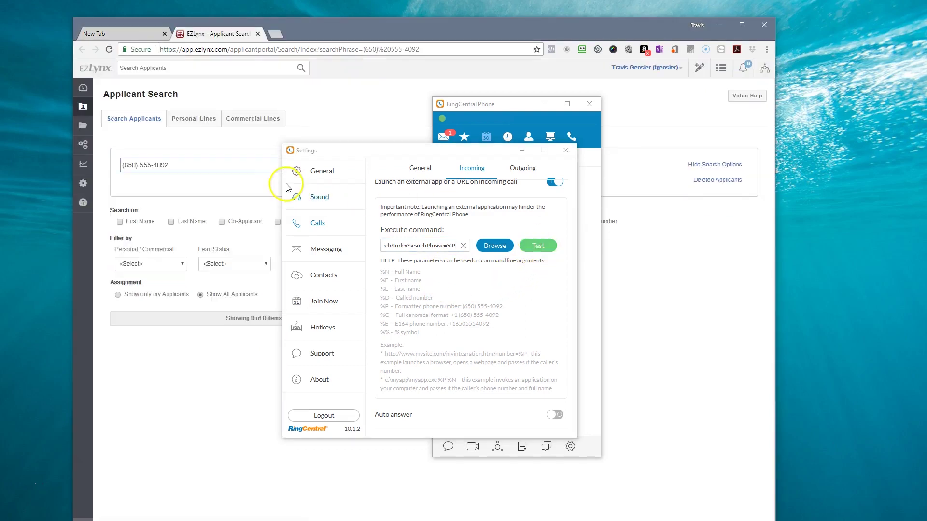
drag(368, 151, 611, 148)
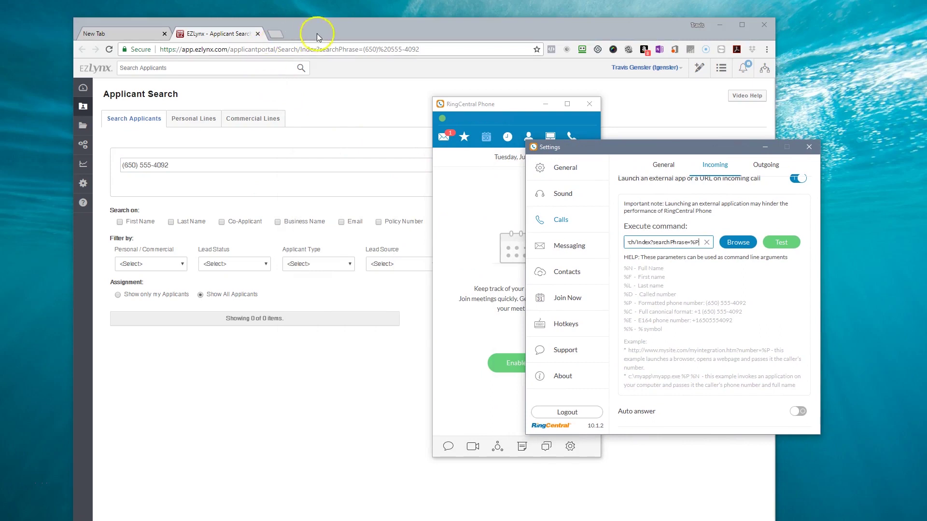
drag(316, 33, 262, 26)
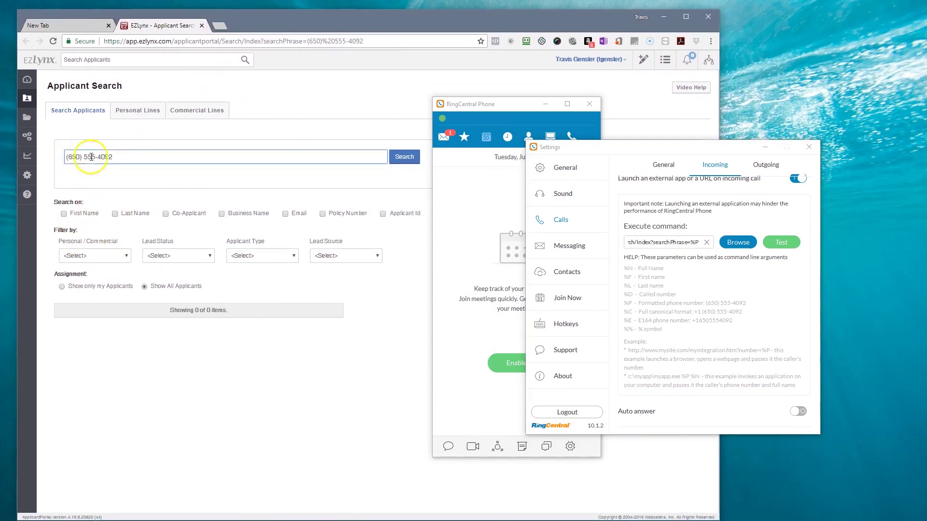
click(93, 359)
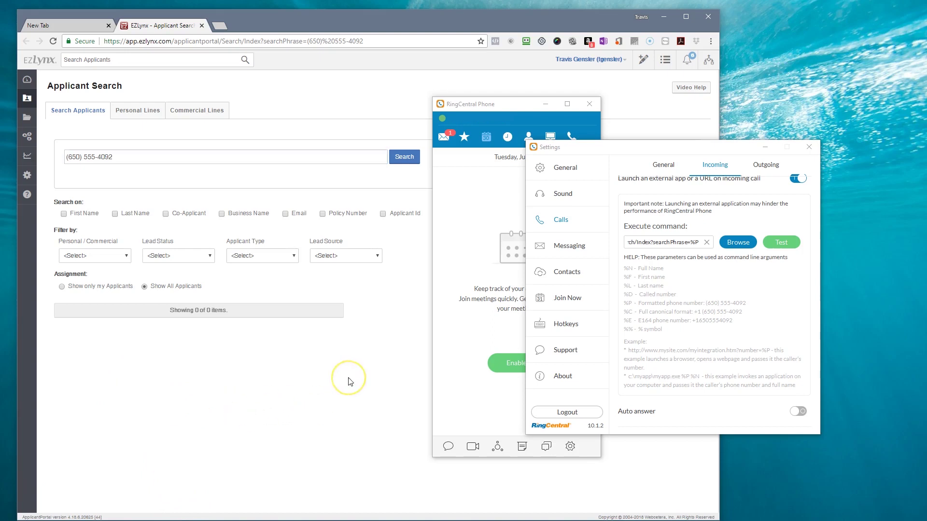
scroll(688, 290, up, 2)
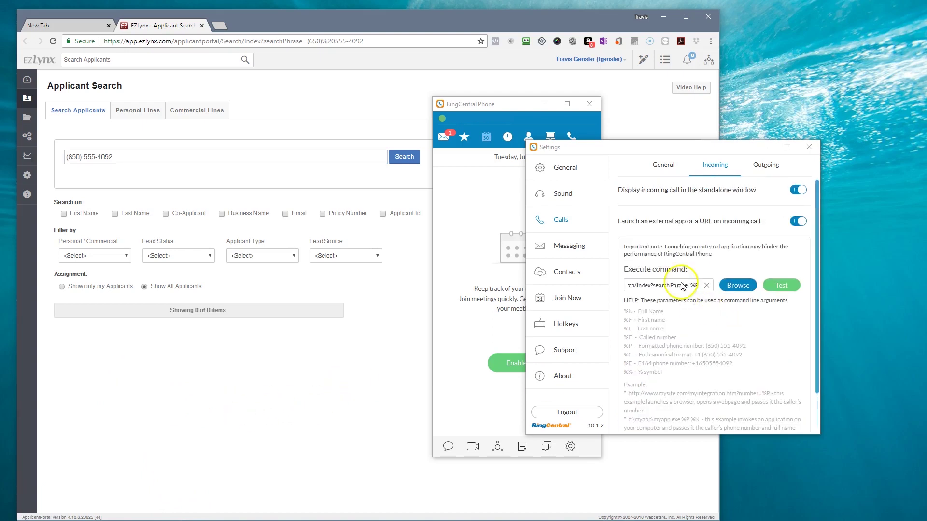